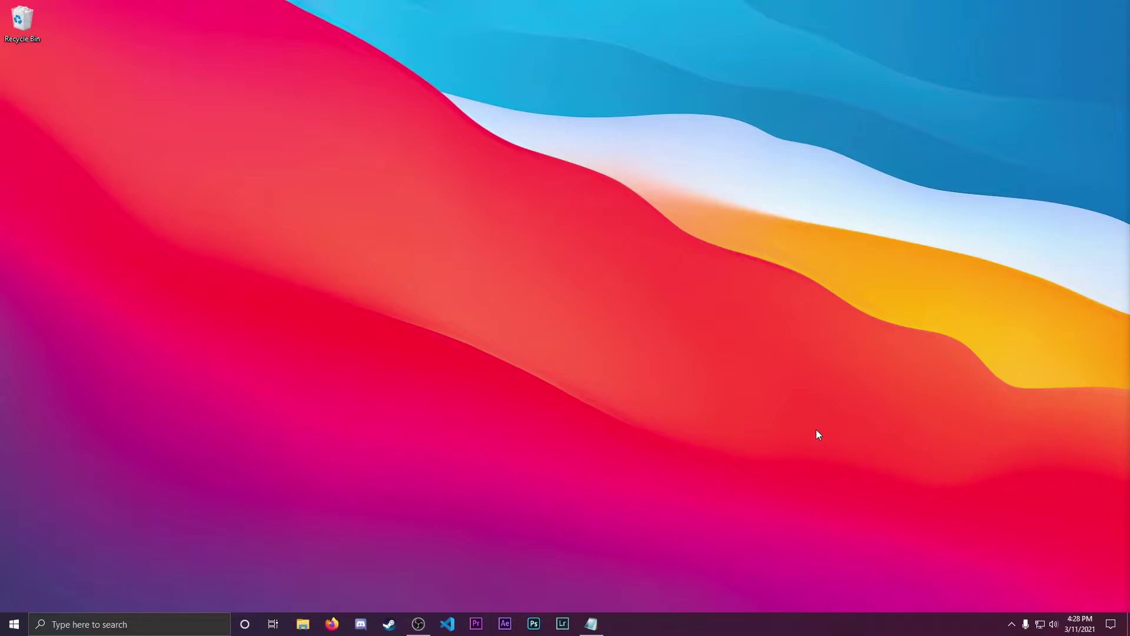
# Step: Open Firefox, go to realvnc.com and navigate to the VNC Connect product page
pyautogui.click(332, 624)
pyautogui.write('real')
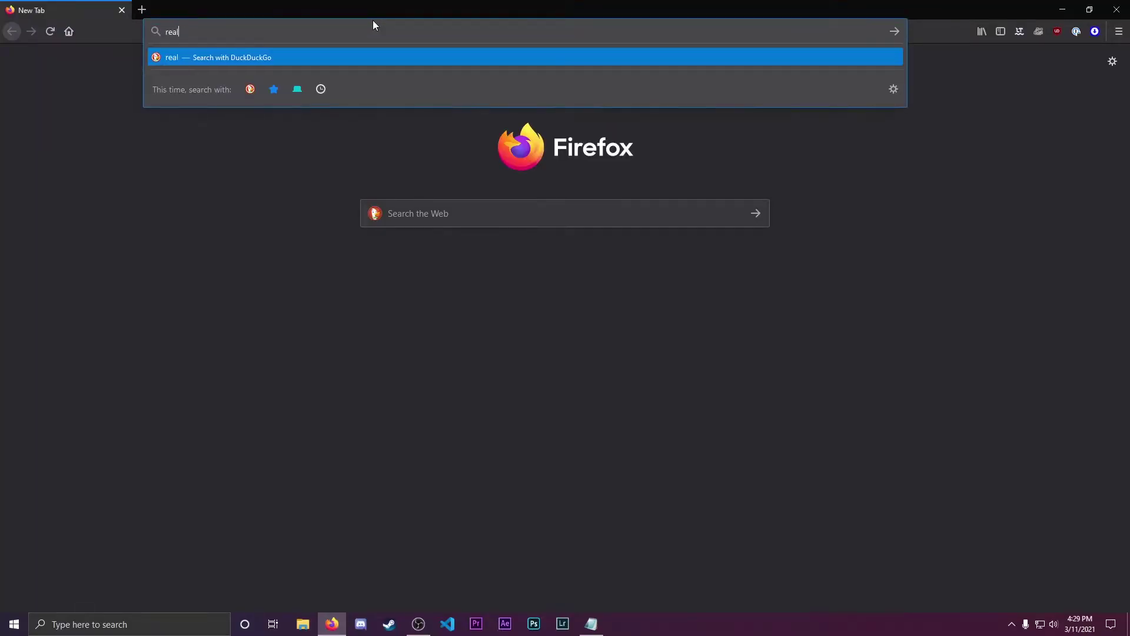
pyautogui.write('vnc.com')
pyautogui.press('Return')
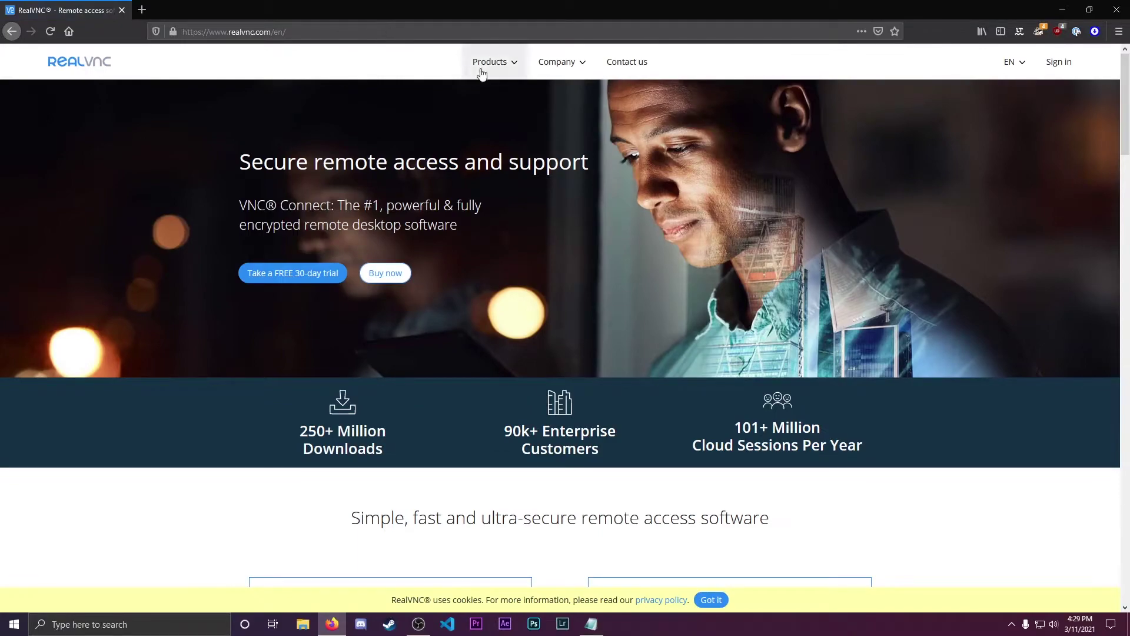
pyautogui.click(508, 63)
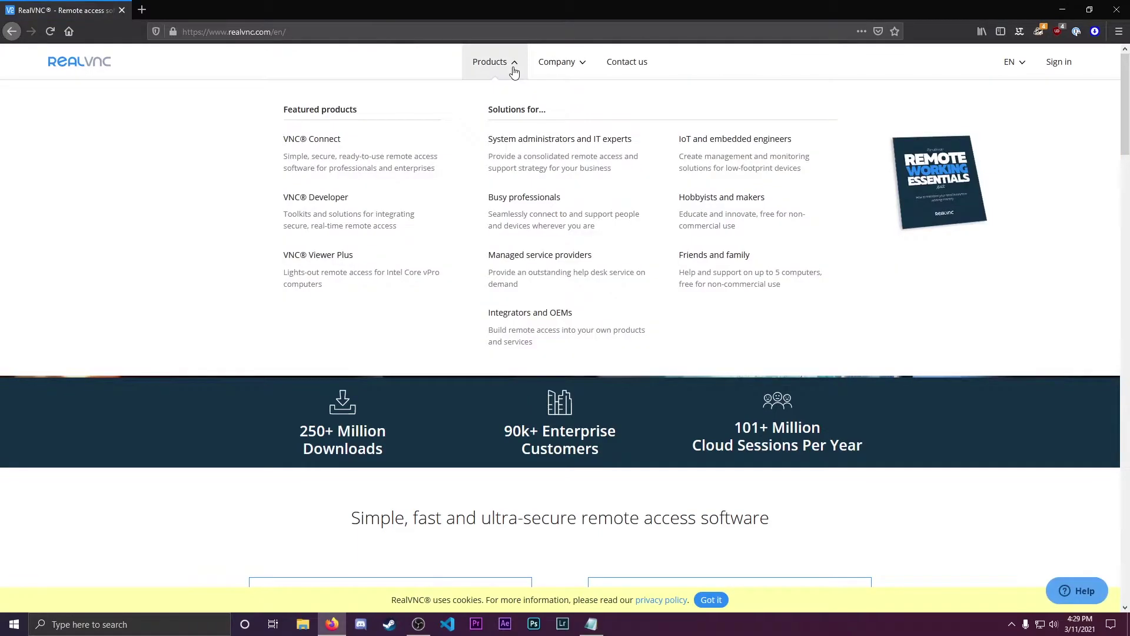
pyautogui.click(360, 156)
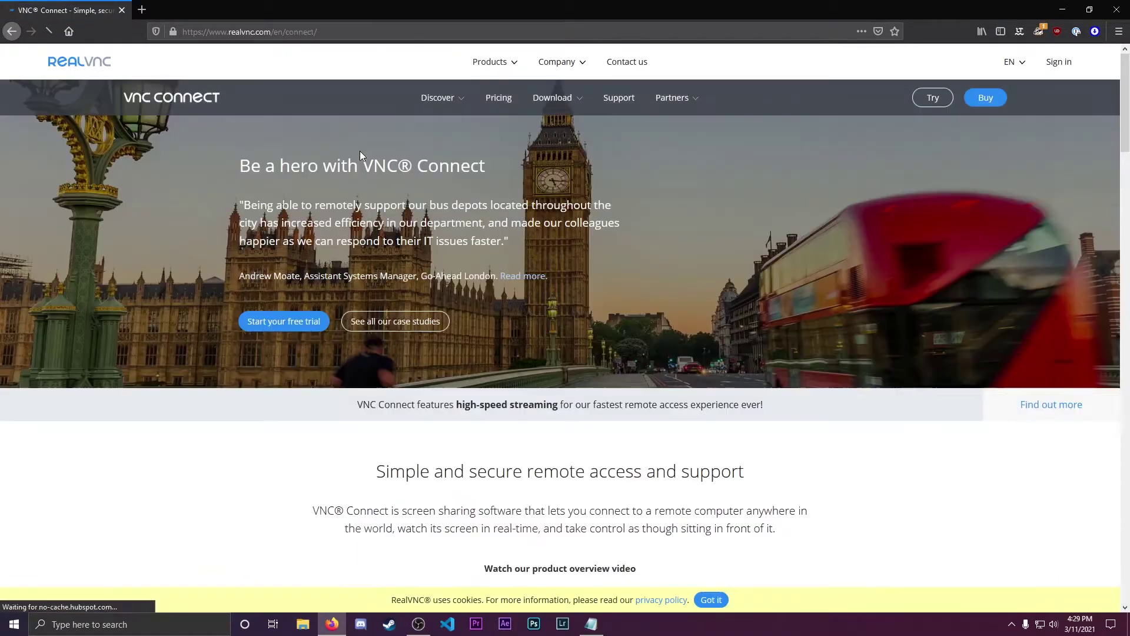
# Step: Download the Windows VNC Viewer installer from the VNC Viewer page and save the file
pyautogui.click(547, 111)
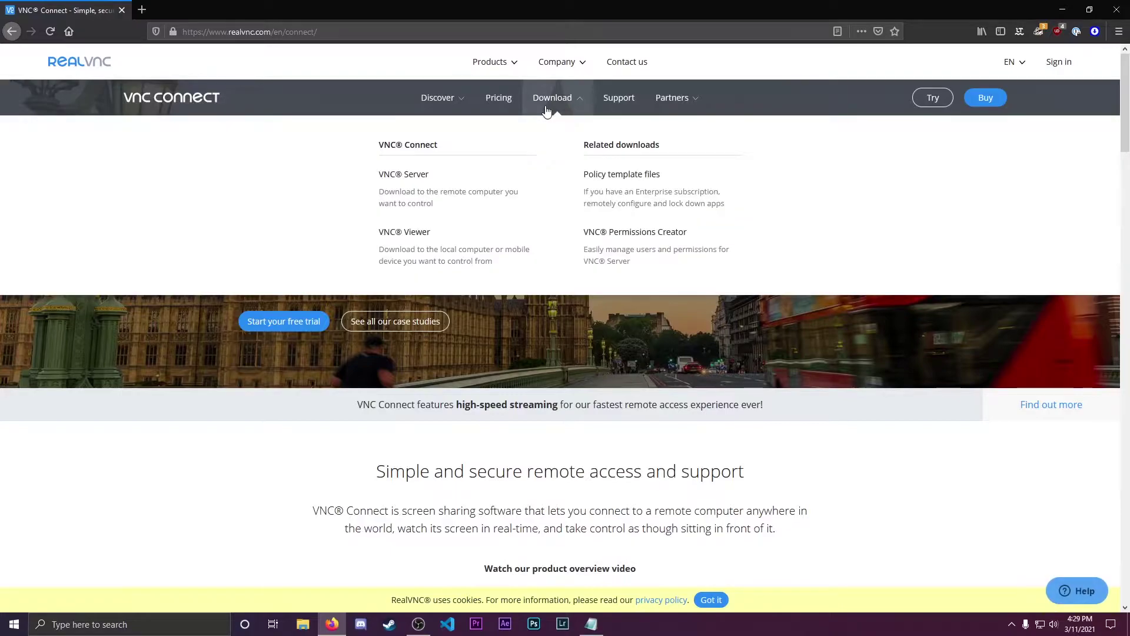
pyautogui.click(398, 250)
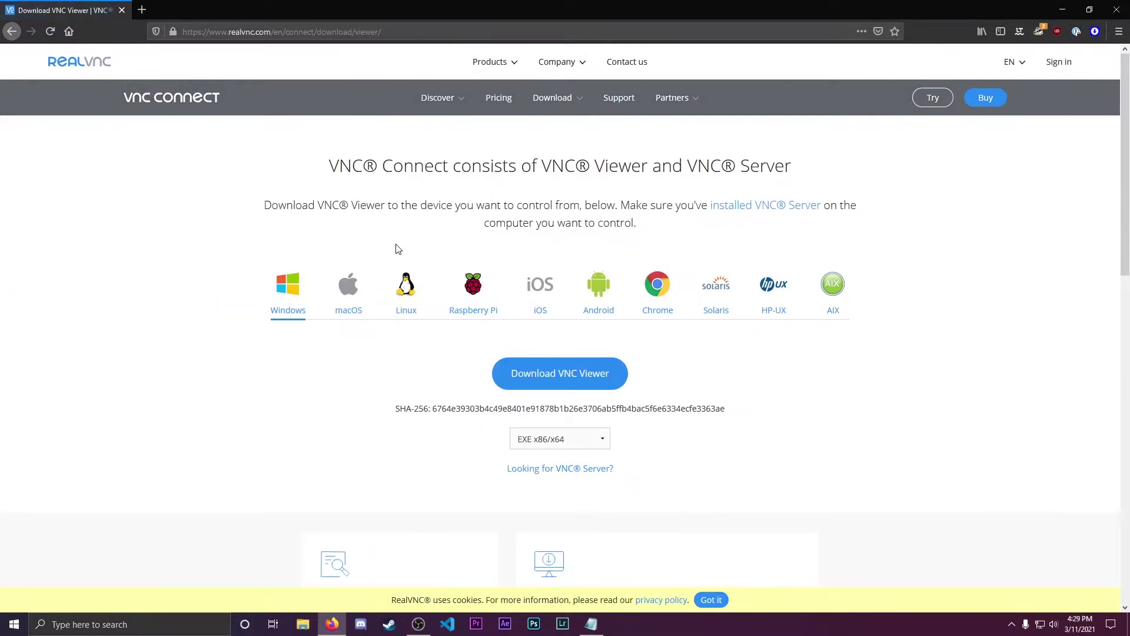
pyautogui.click(552, 382)
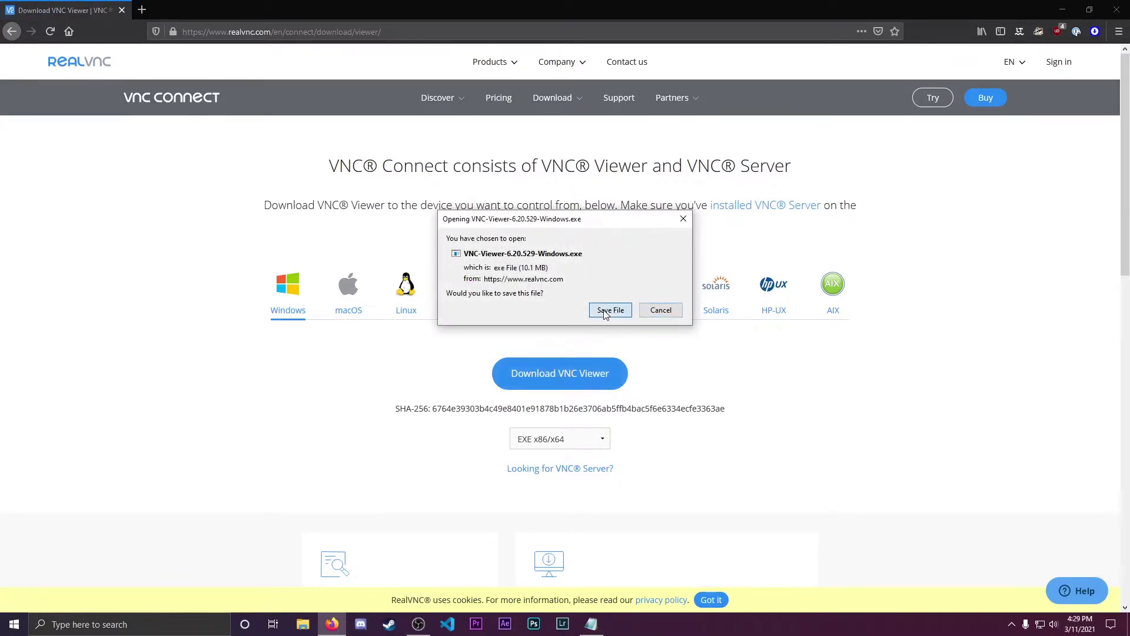
pyautogui.click(606, 310)
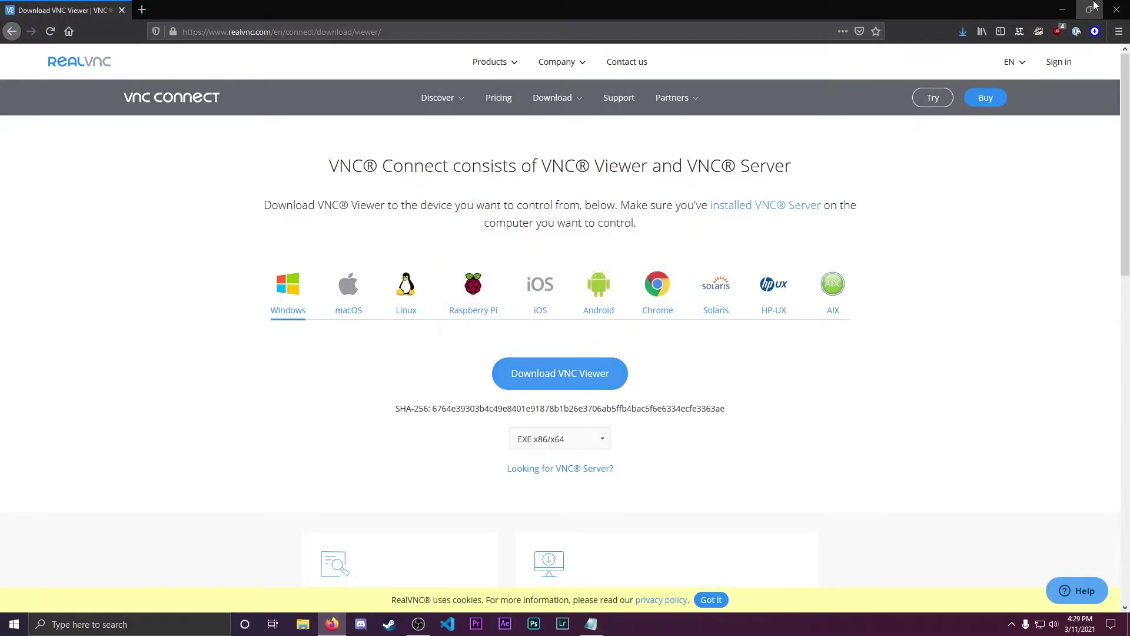
# Step: Close Firefox and run the VNC Viewer installer from File Explorer's Downloads folder
pyautogui.click(1117, 8)
pyautogui.click(303, 625)
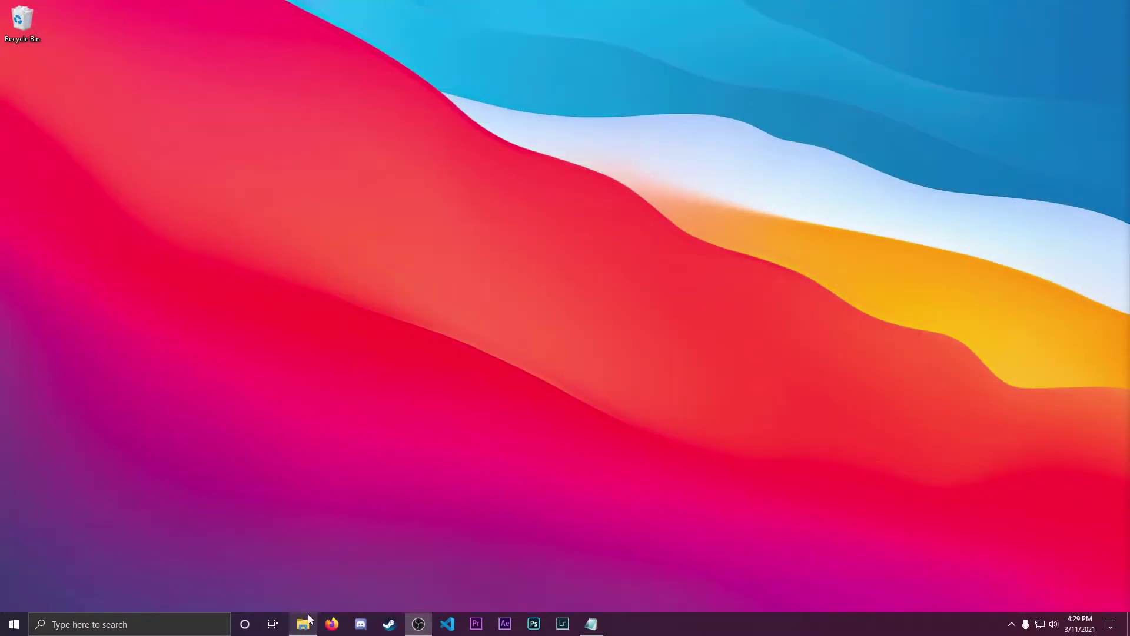
pyautogui.doubleClick(395, 259)
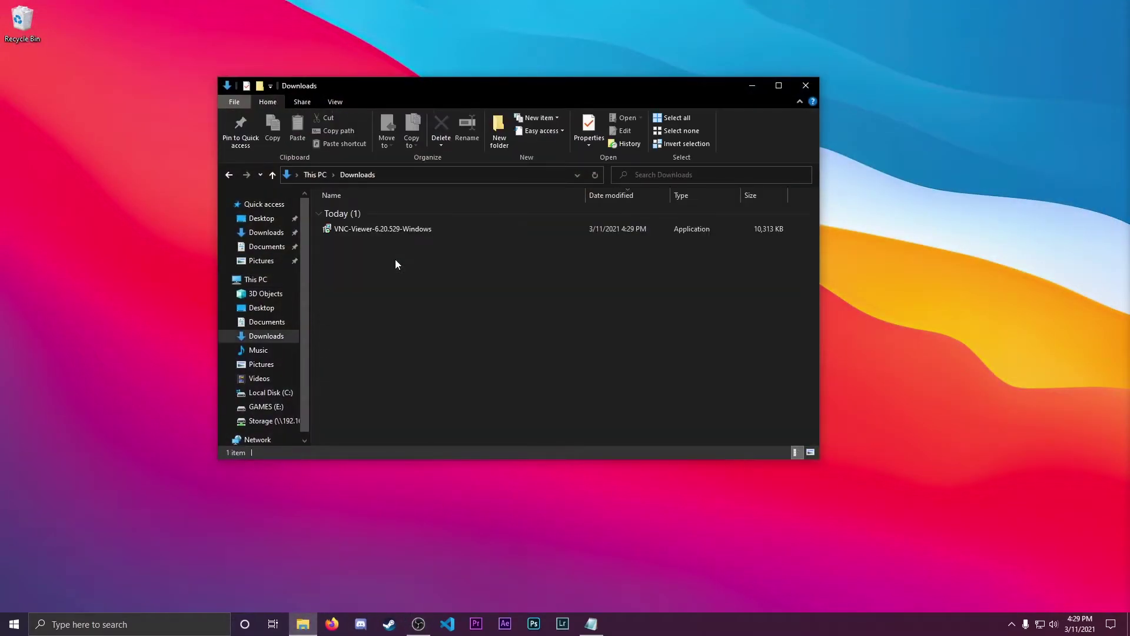
pyautogui.doubleClick(376, 229)
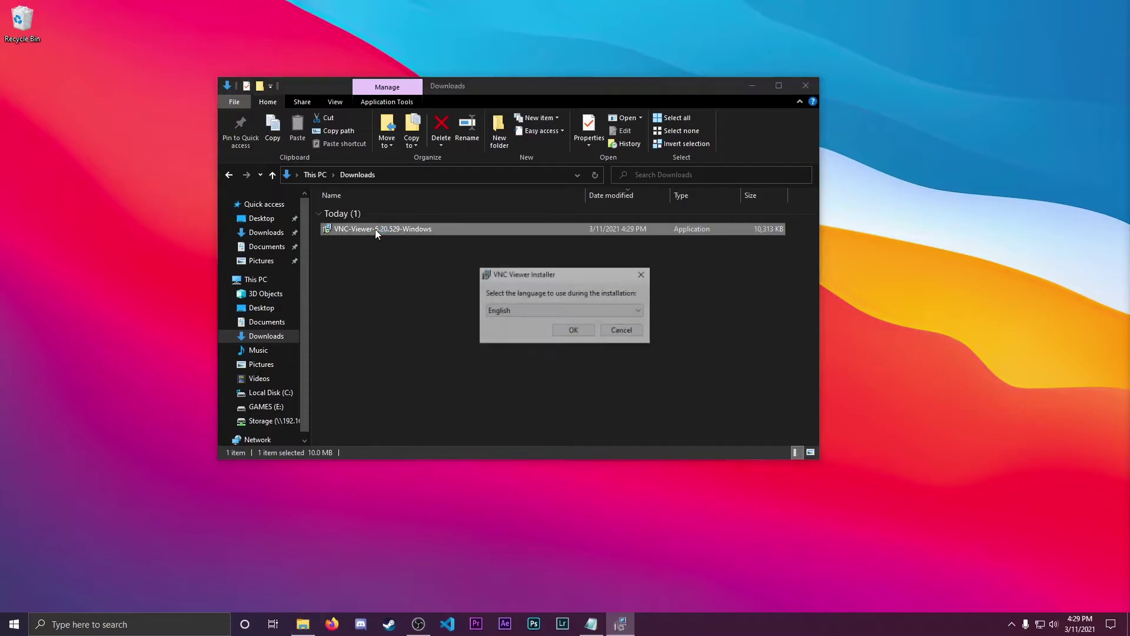
# Step: Keep English as the setup language, accept the licence agreement and continue setup
pyautogui.click(578, 331)
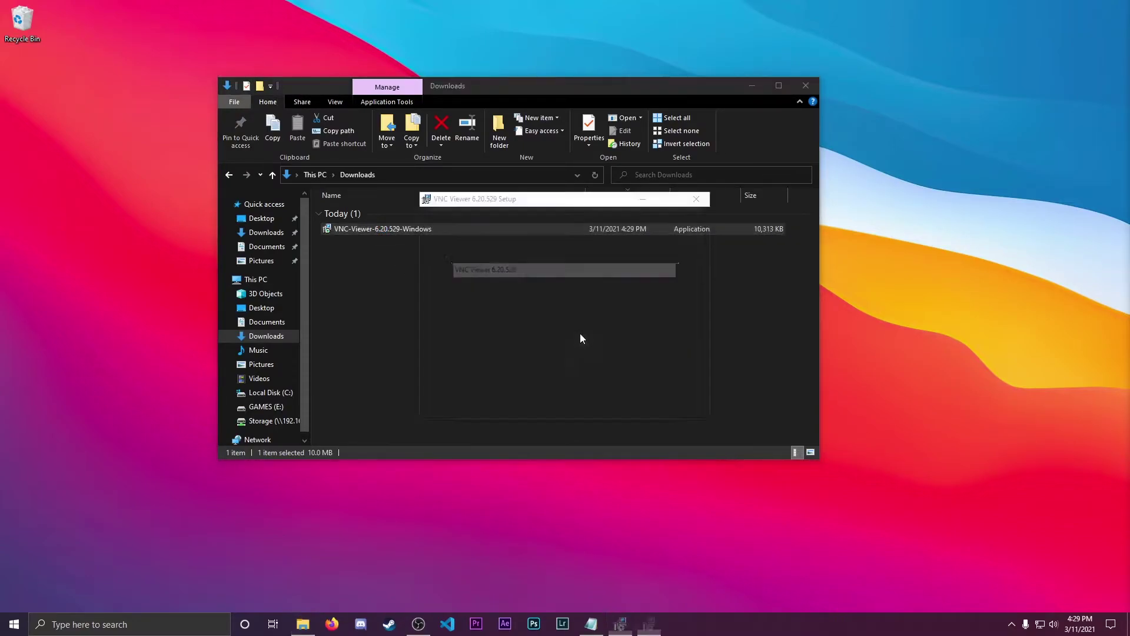
pyautogui.click(627, 403)
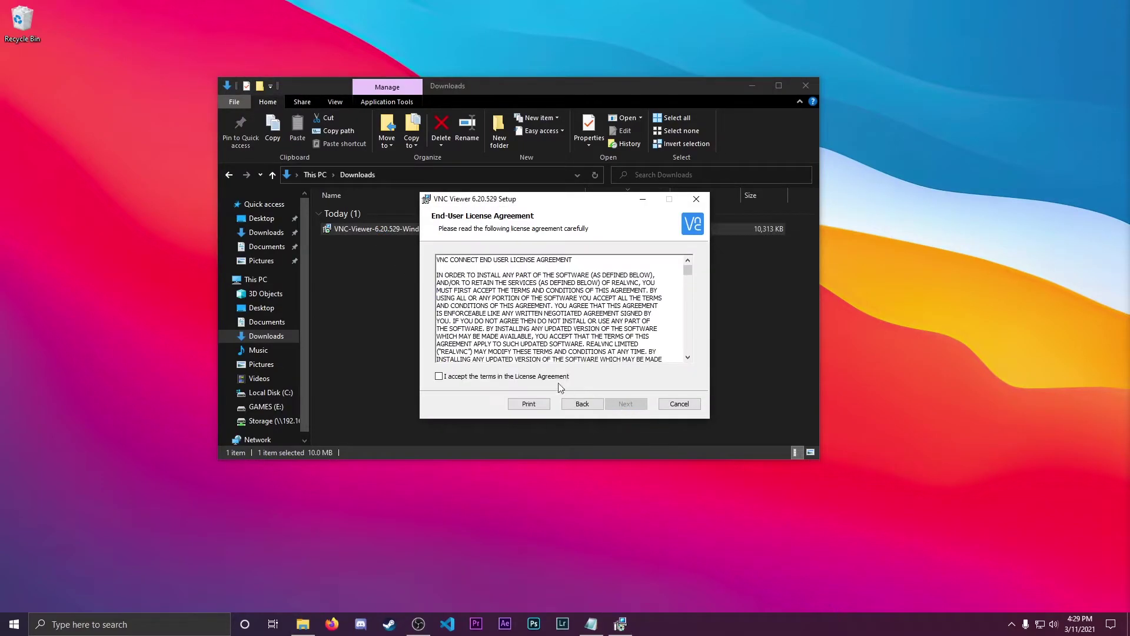
pyautogui.click(530, 378)
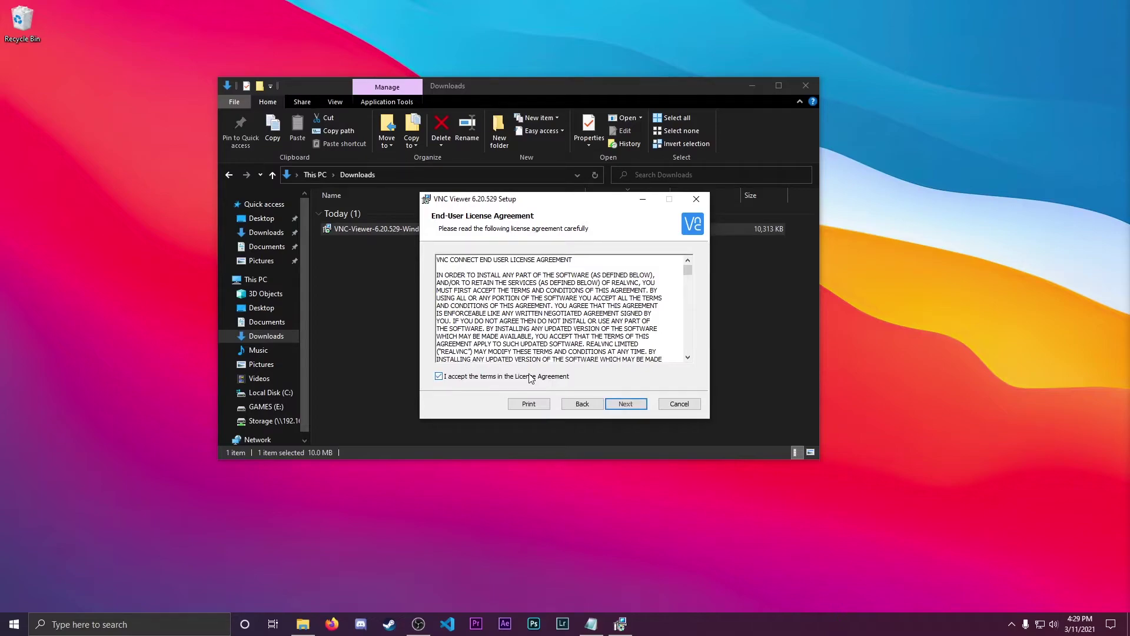
pyautogui.click(628, 404)
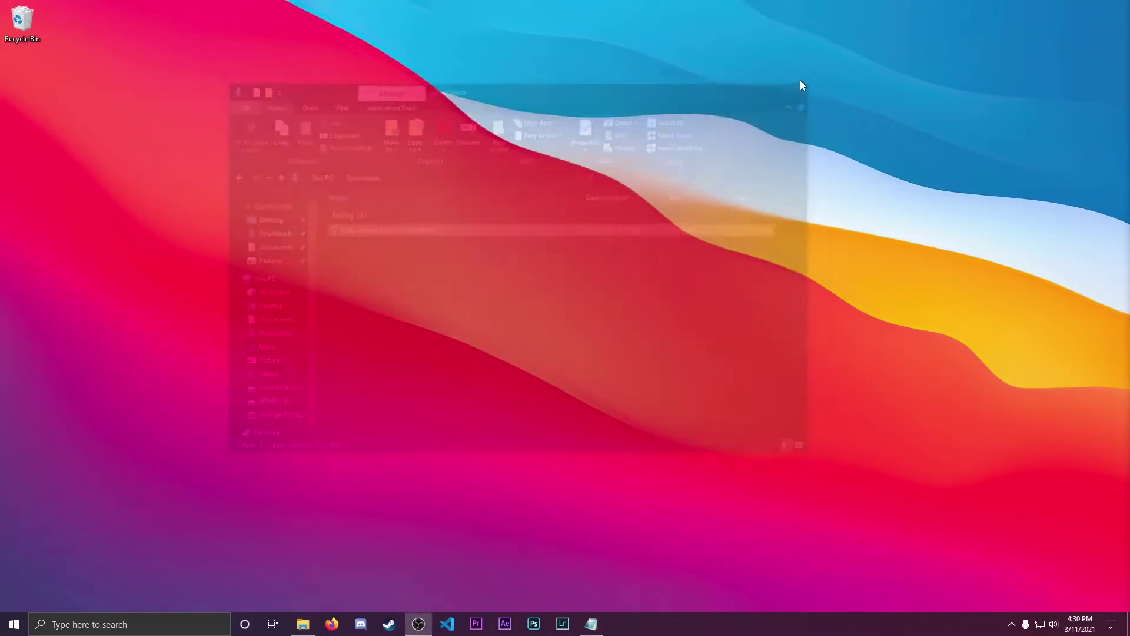
# Step: Search Windows for 'vnc' and launch the VNC Viewer best match
pyautogui.click(115, 624)
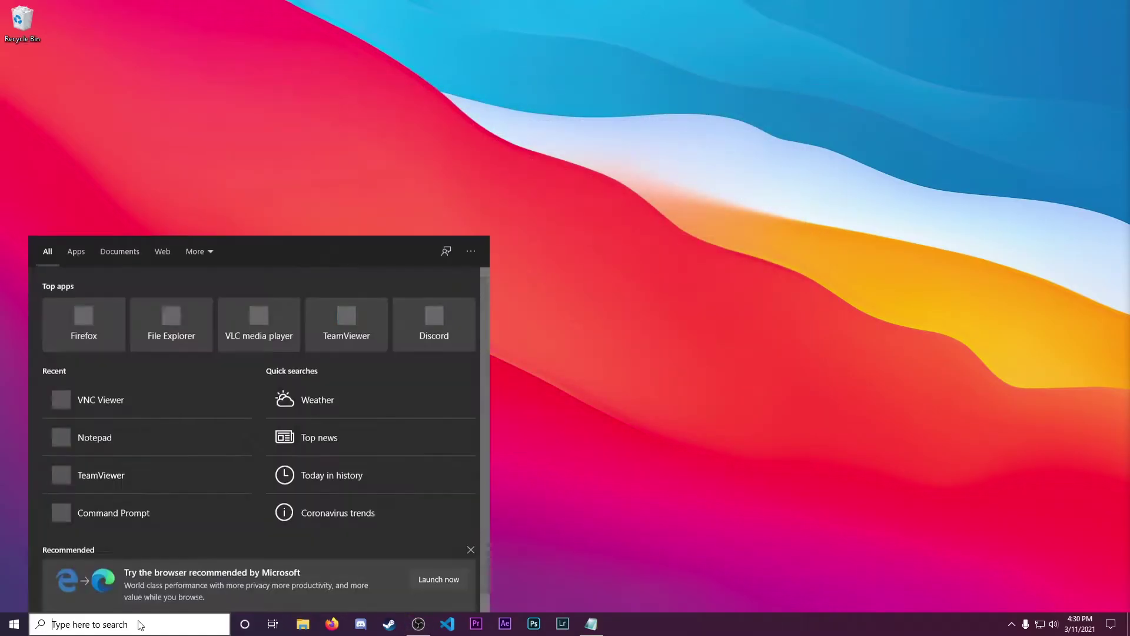
pyautogui.write('vnc')
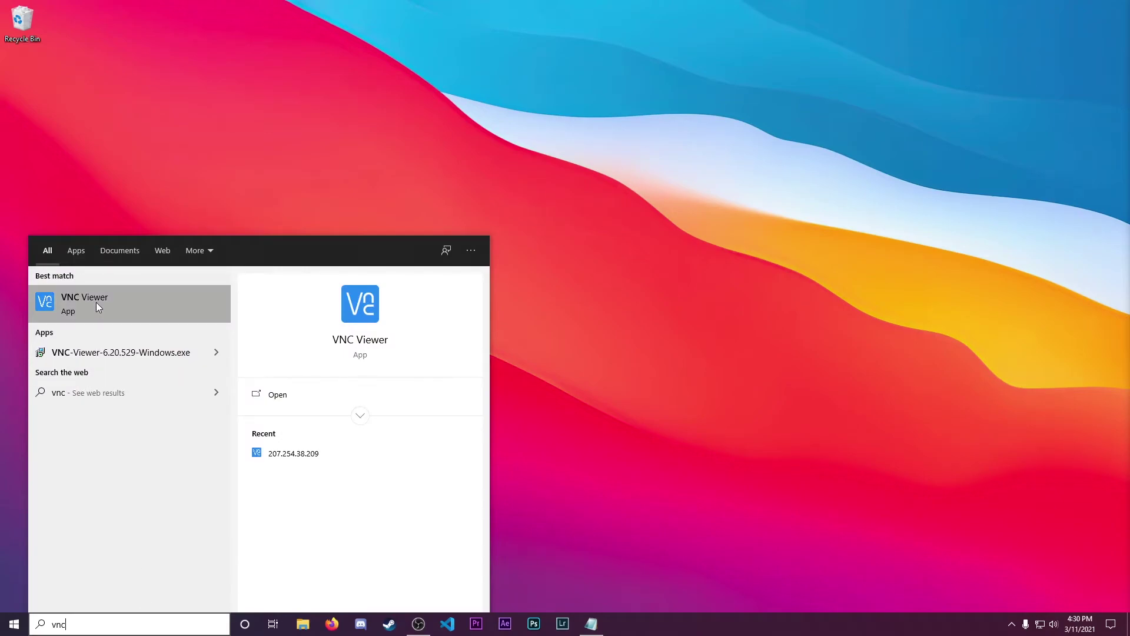
pyautogui.click(97, 302)
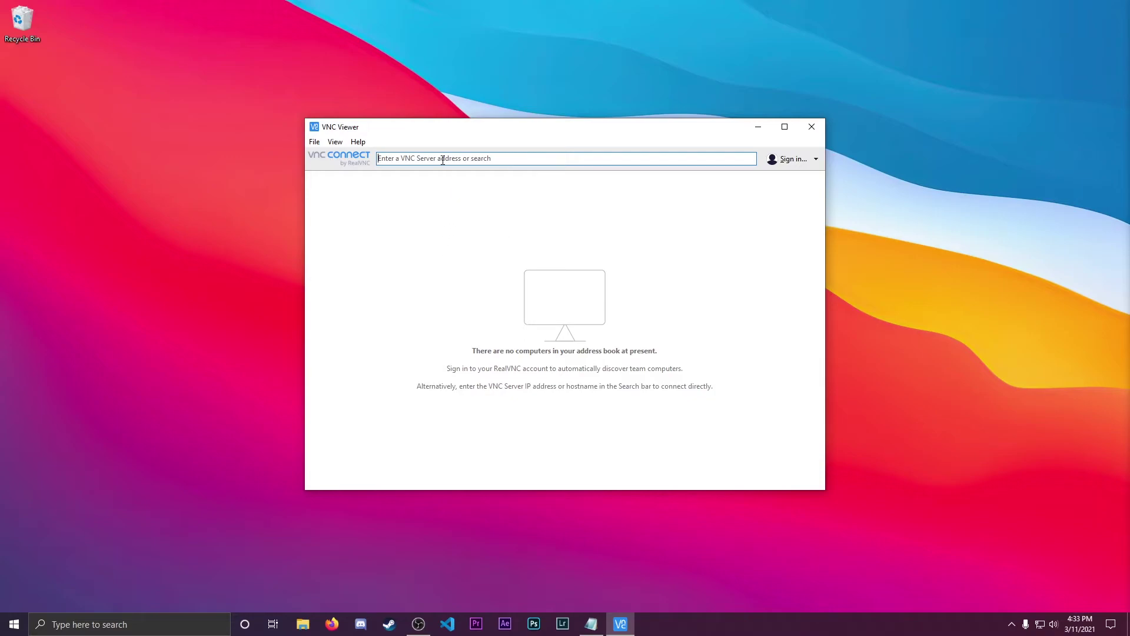
pyautogui.write('207.')
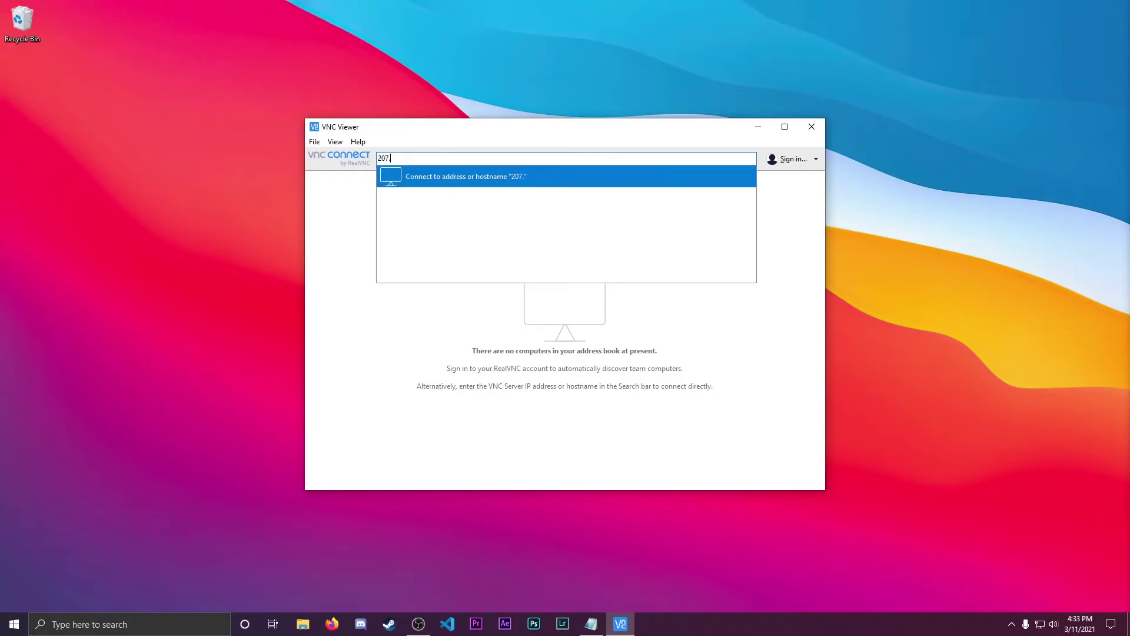
pyautogui.write('254.38')
pyautogui.write('.209')
# Step: Connect to the server address 207.254.38.209
pyautogui.press('Return')
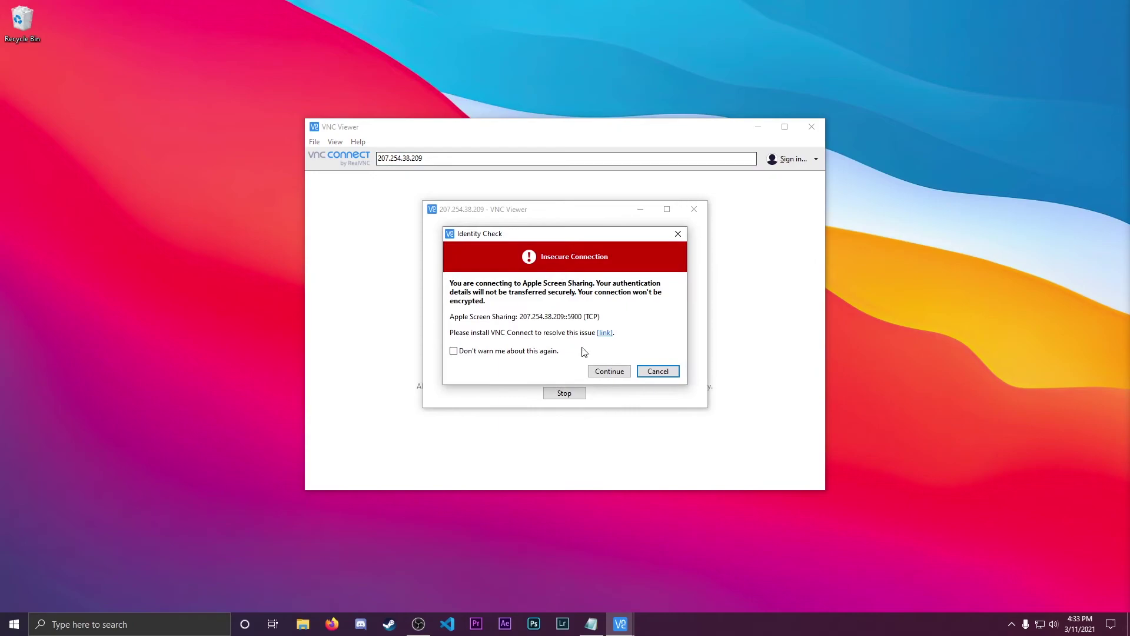
# Step: Continue past the Identity Check warning and submit the VNC server username and password
pyautogui.click(610, 373)
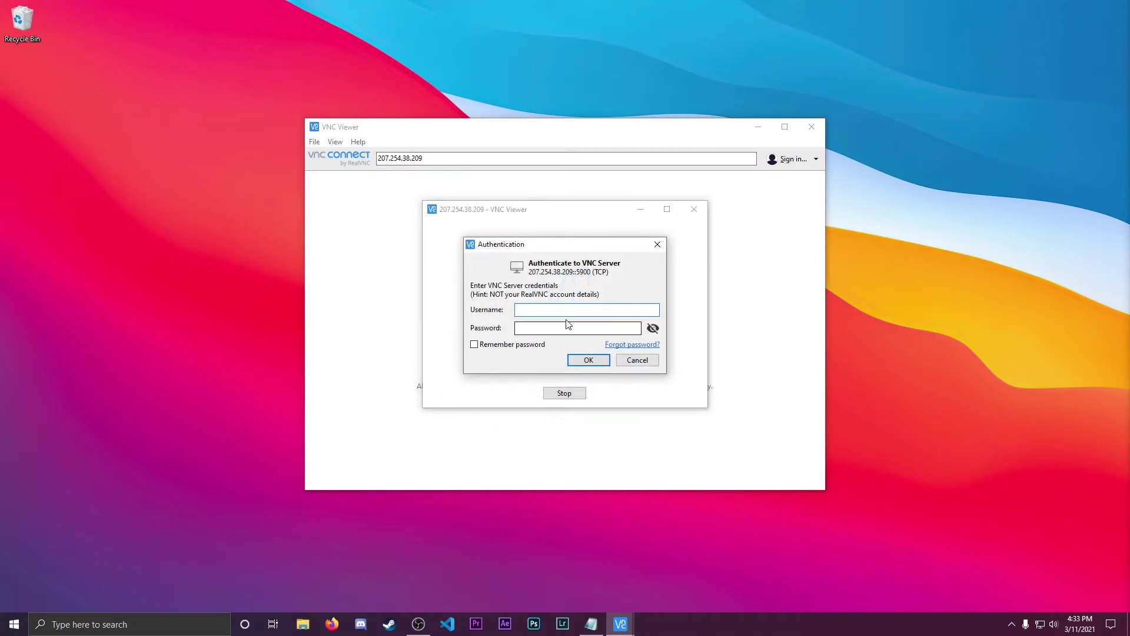
pyautogui.write('admin')
pyautogui.write('istrator')
pyautogui.press('Tab')
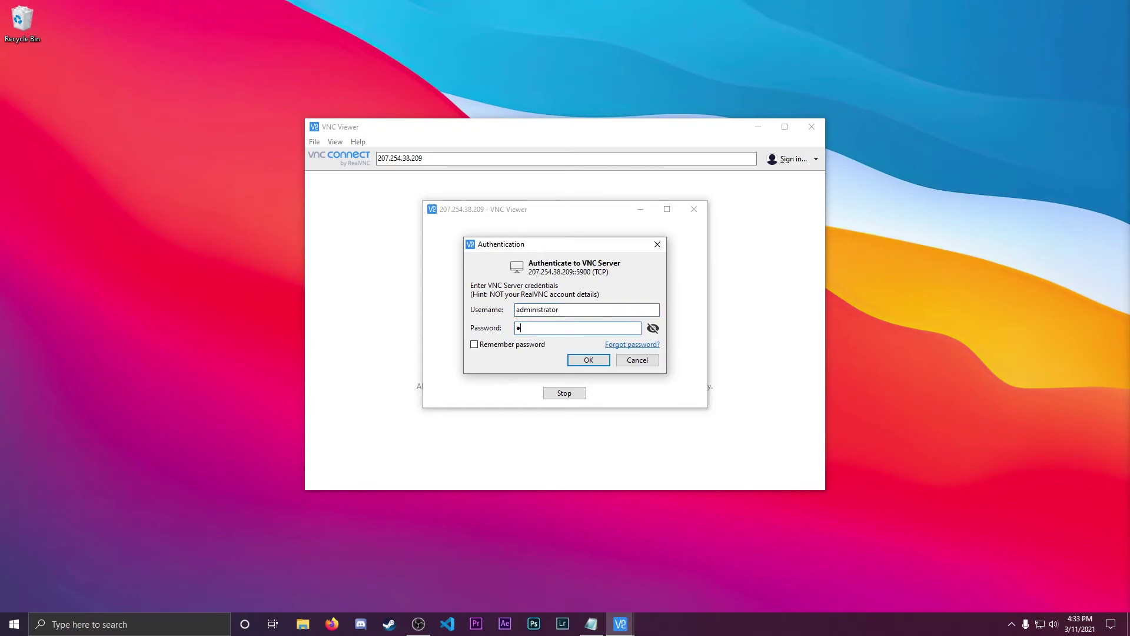
pyautogui.write('*******')
pyautogui.press('Return')
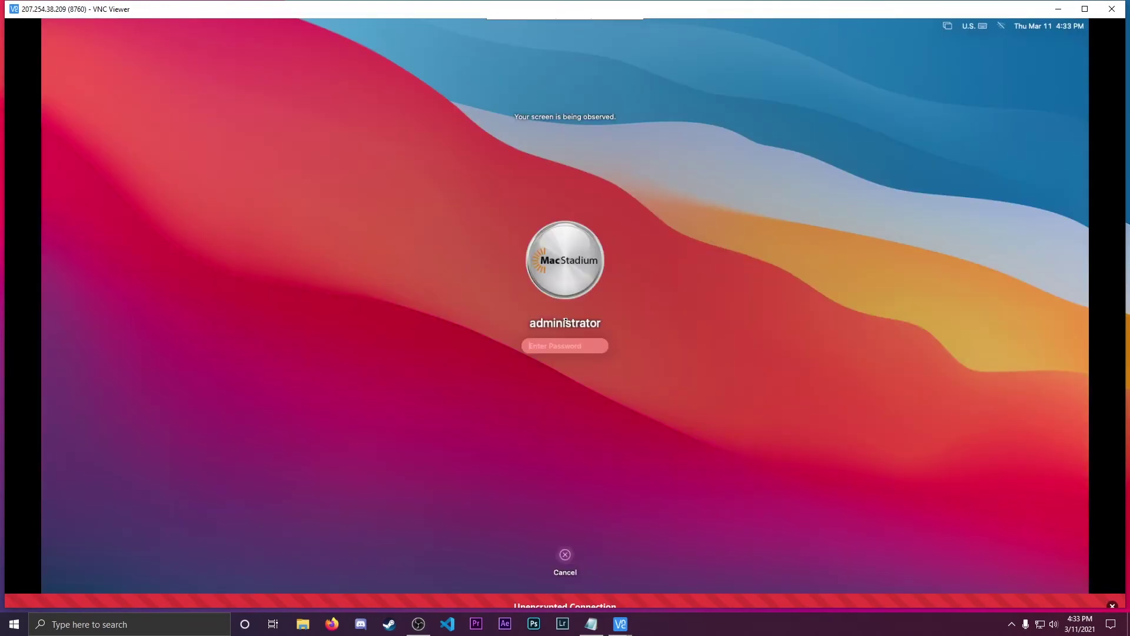
pyautogui.write('***')
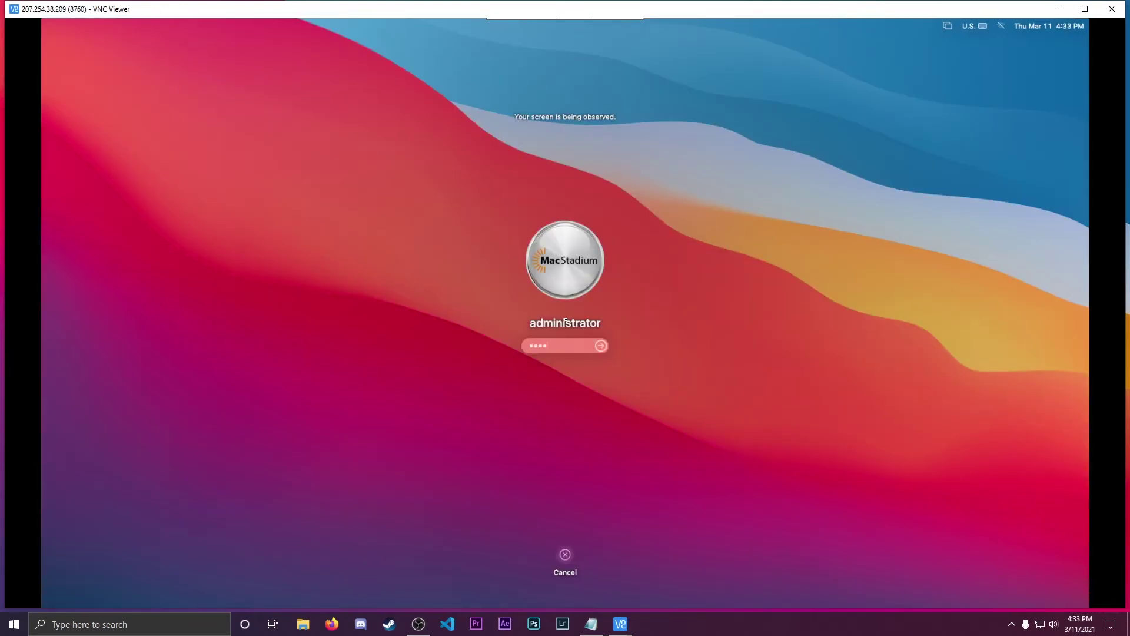
pyautogui.write('****')
# Step: Enter the Mac account password on the macOS login screen
pyautogui.press('Return')
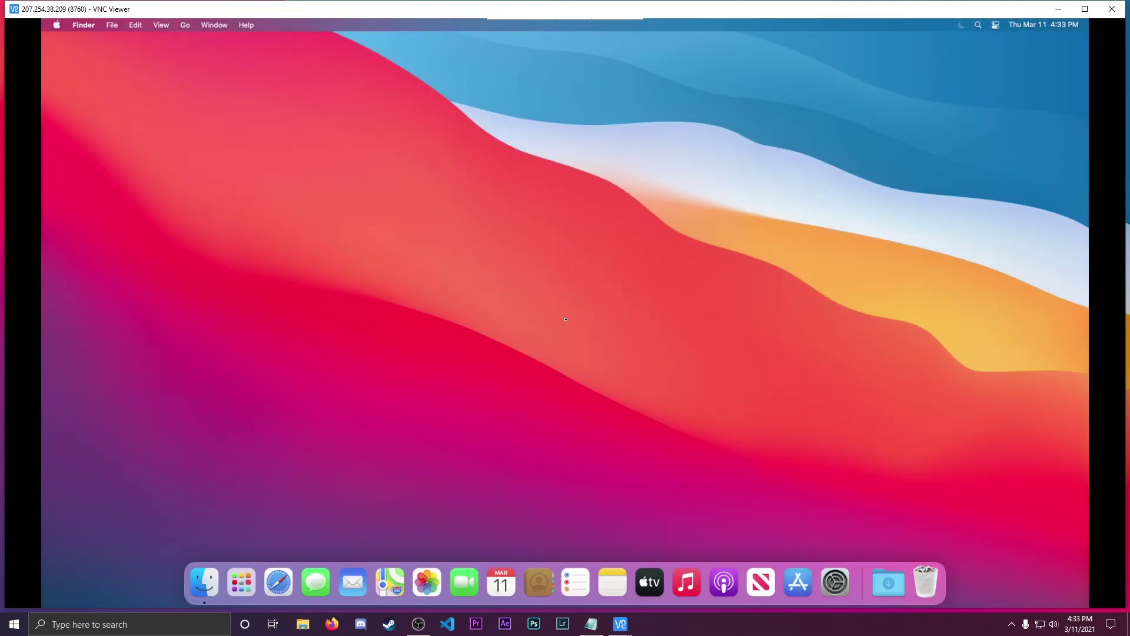